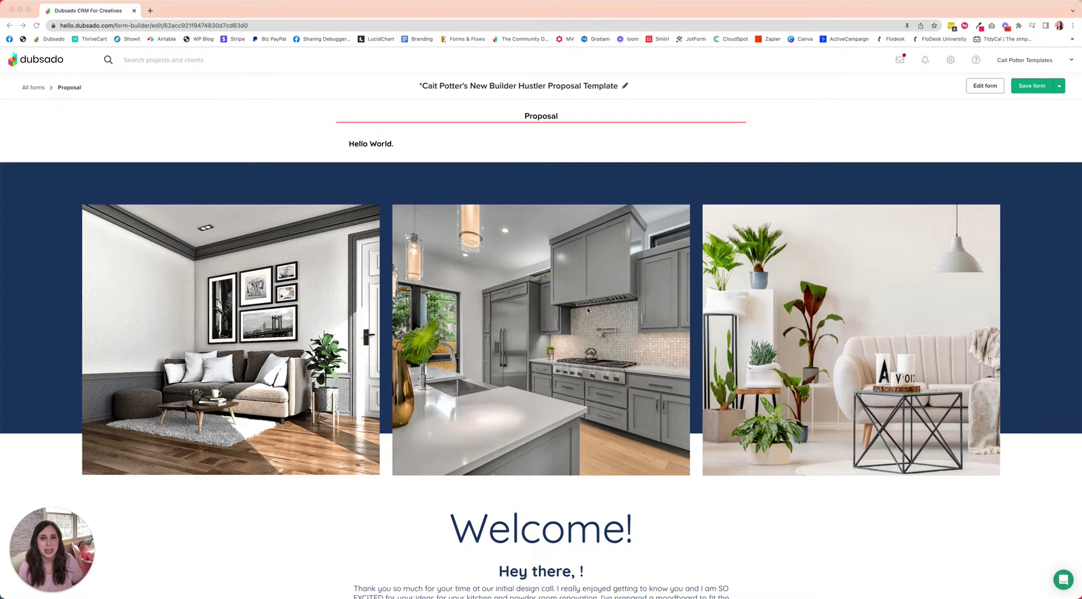
- Open the proposal template in the form builder for editing
scroll(587, 309, down, 6)
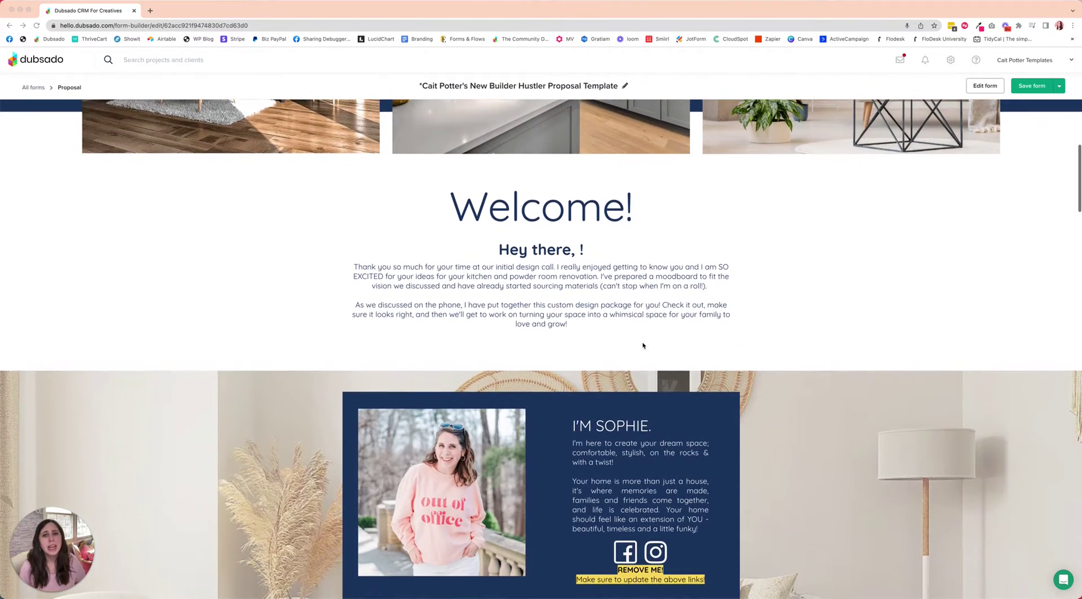
scroll(643, 345, down, 5)
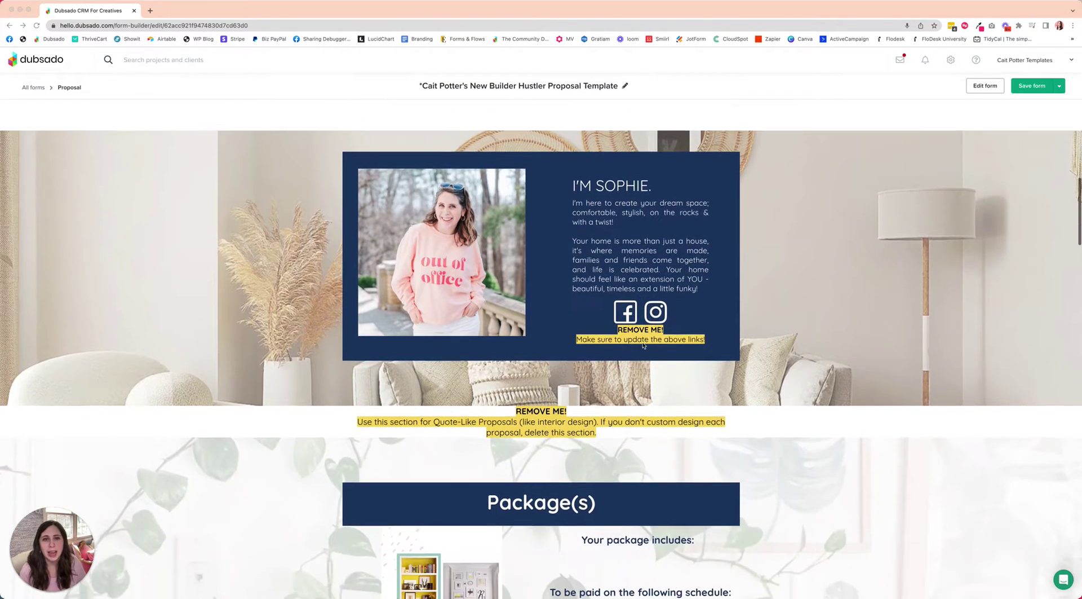
scroll(643, 345, down, 6)
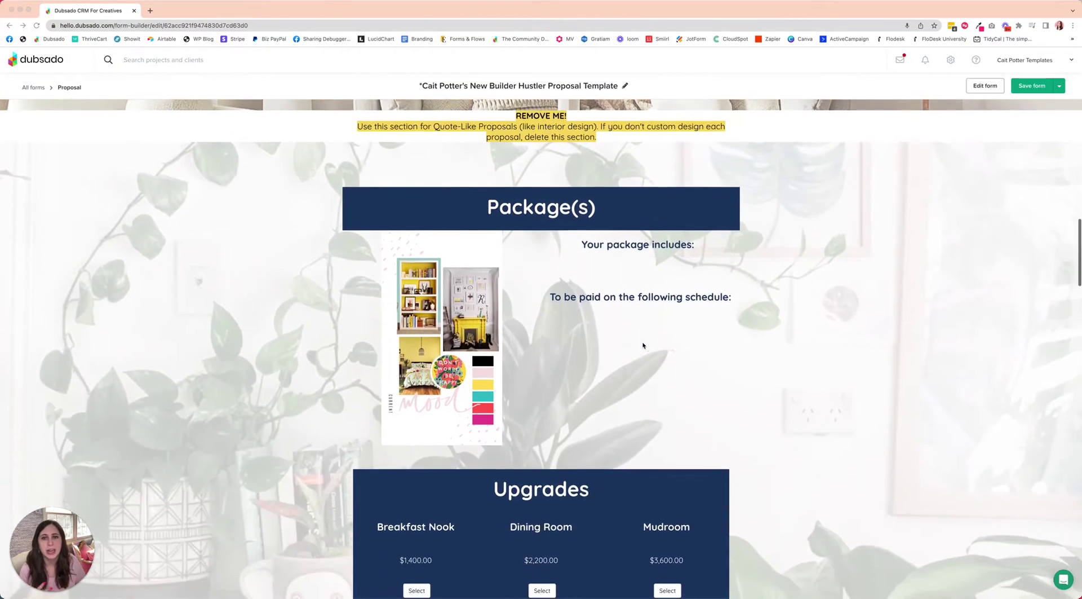
scroll(643, 345, down, 1)
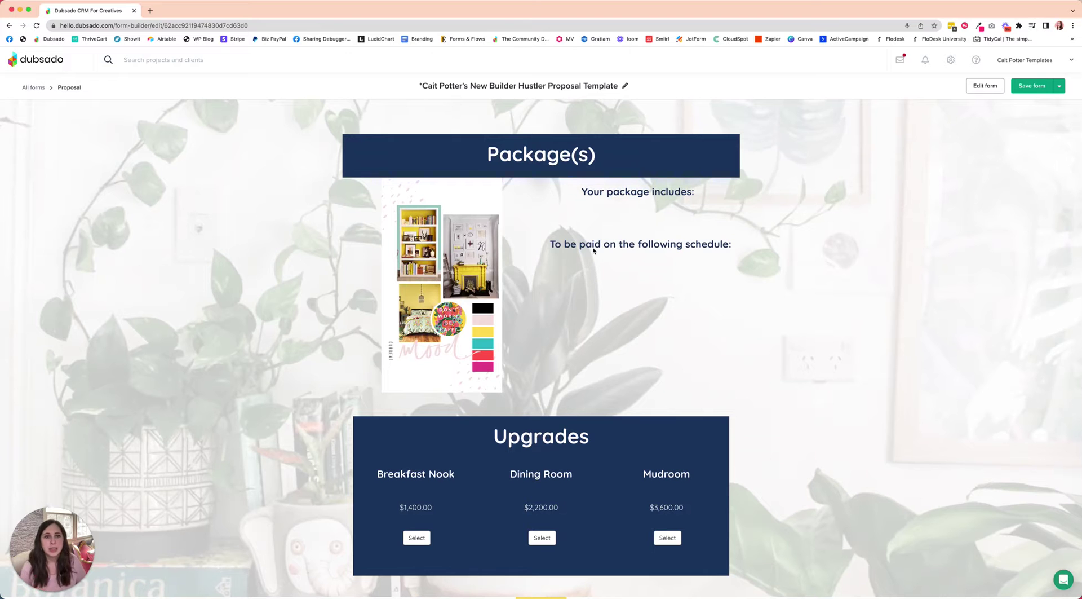
click(986, 87)
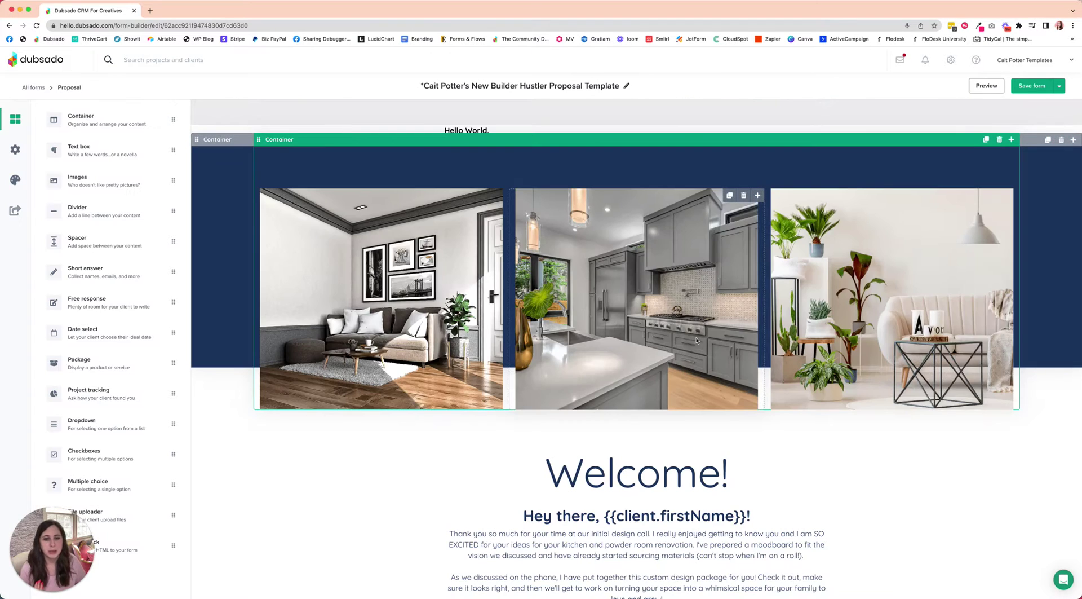
- Start editing the 'Your package includes' text block in the Package(s) section
scroll(697, 340, down, 15)
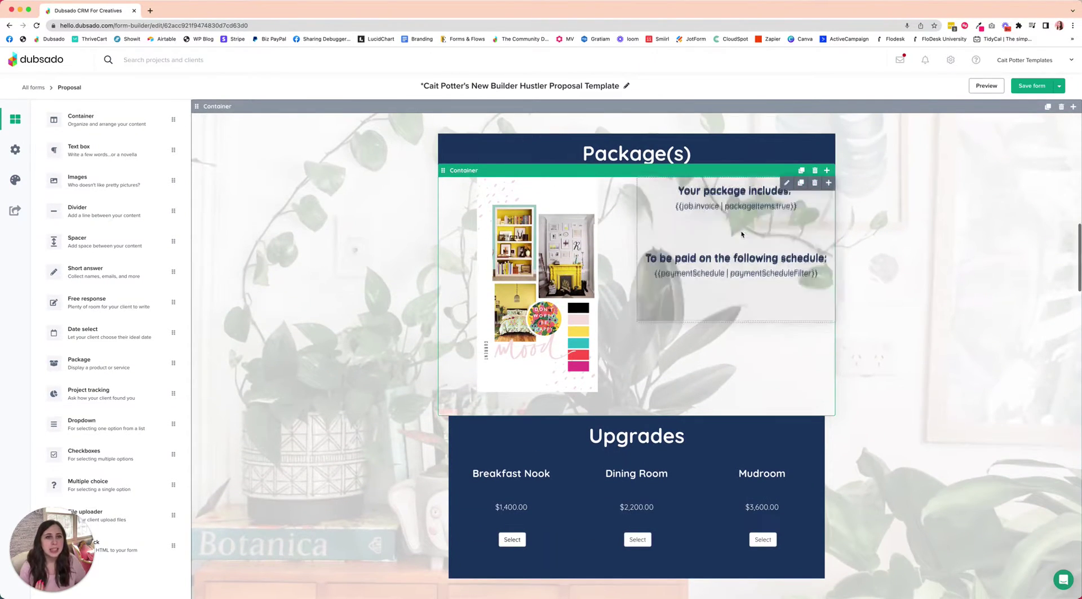
click(787, 184)
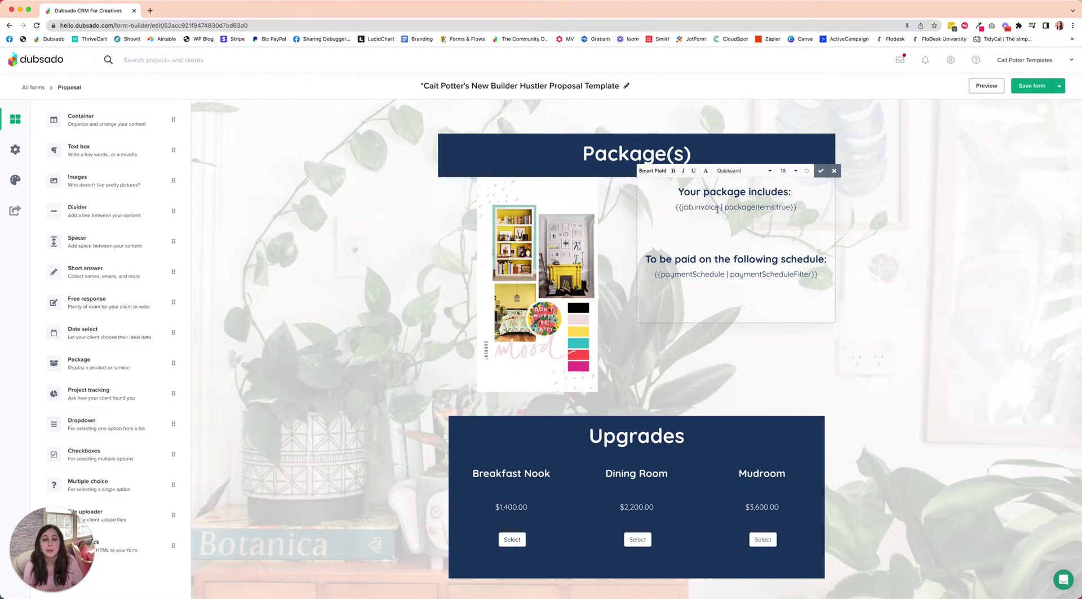
scroll(511, 481, down, 1)
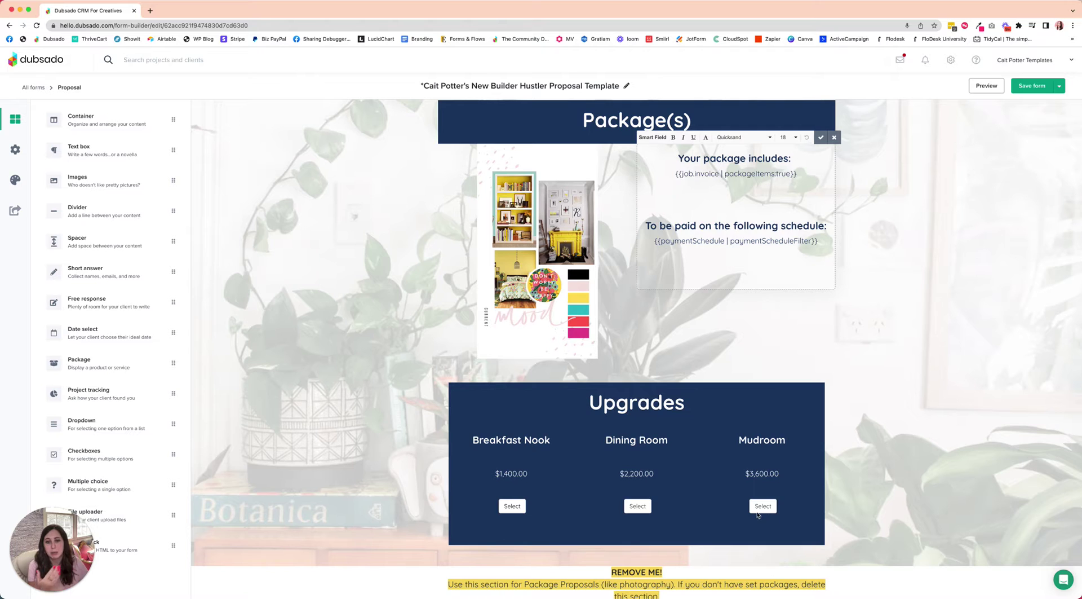
scroll(753, 511, up, 1)
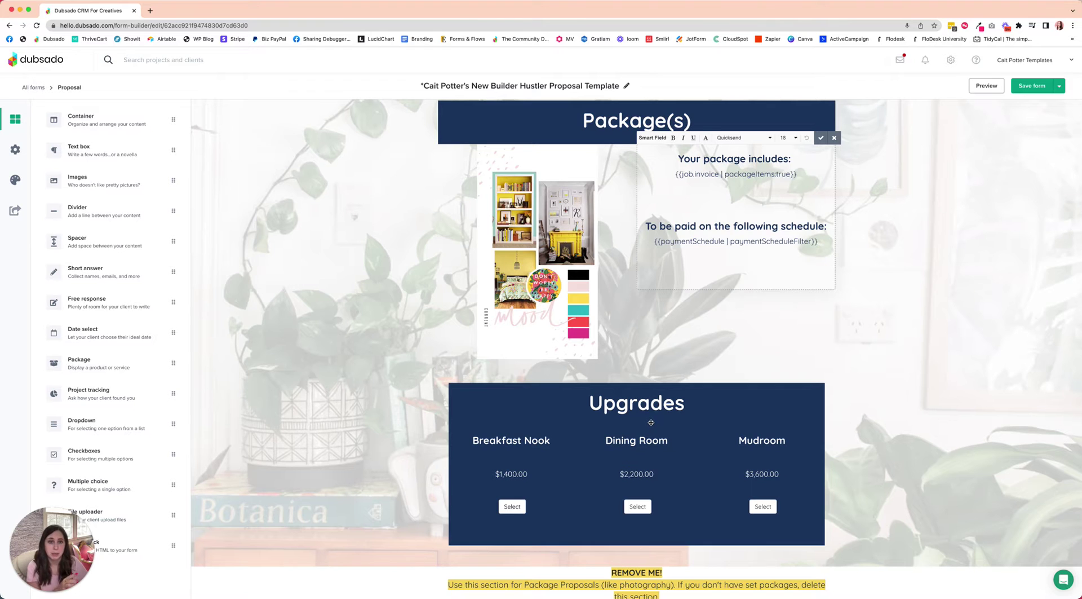
scroll(651, 422, up, 1)
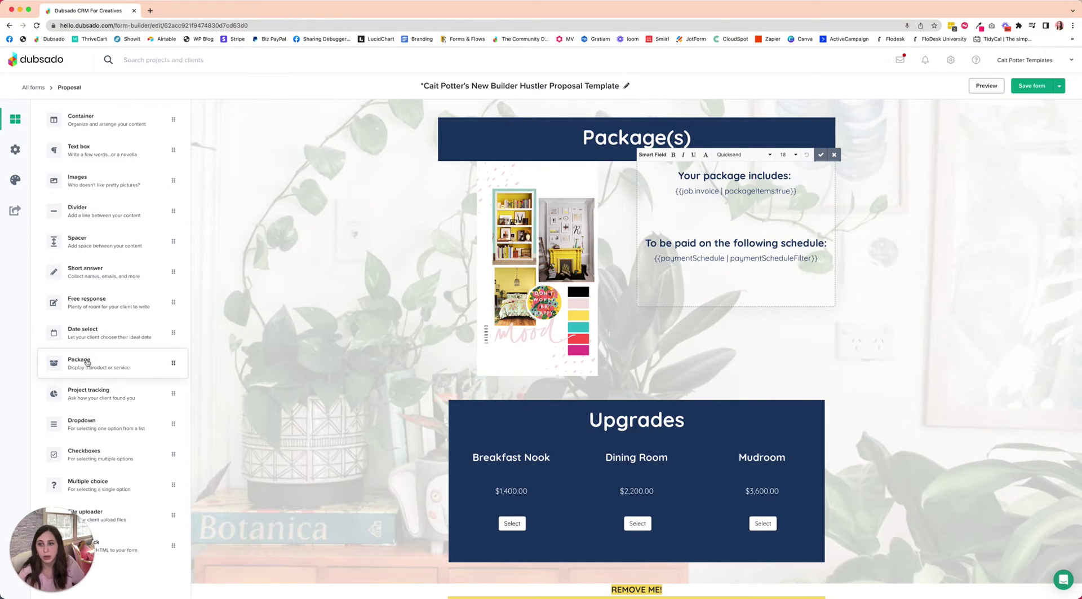
- Add a Package element under the Package(s) payment schedule and start a brand-new package
drag(77, 364, 657, 314)
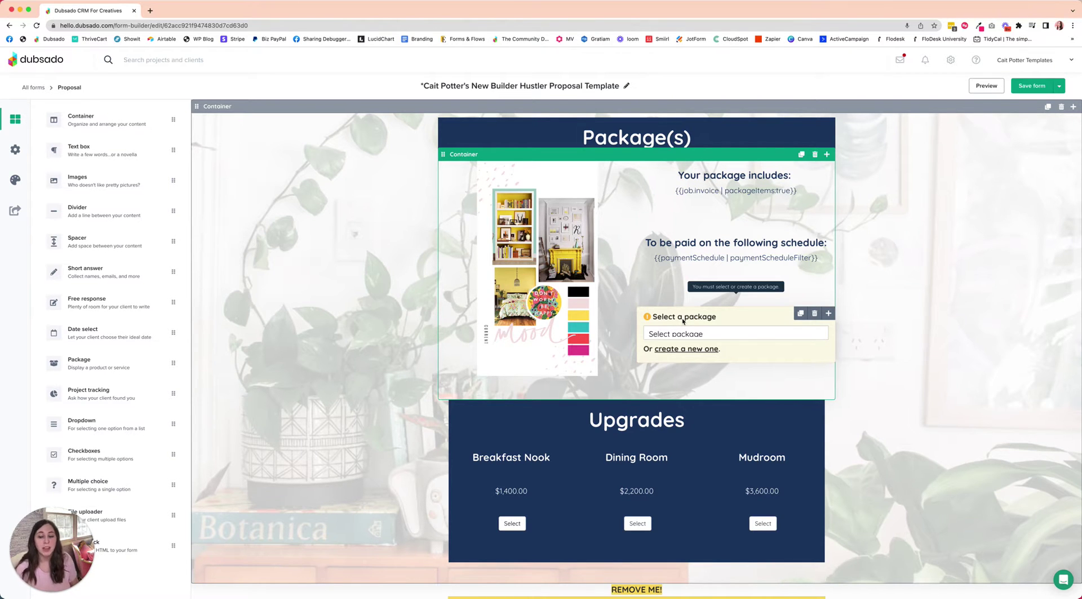
click(677, 340)
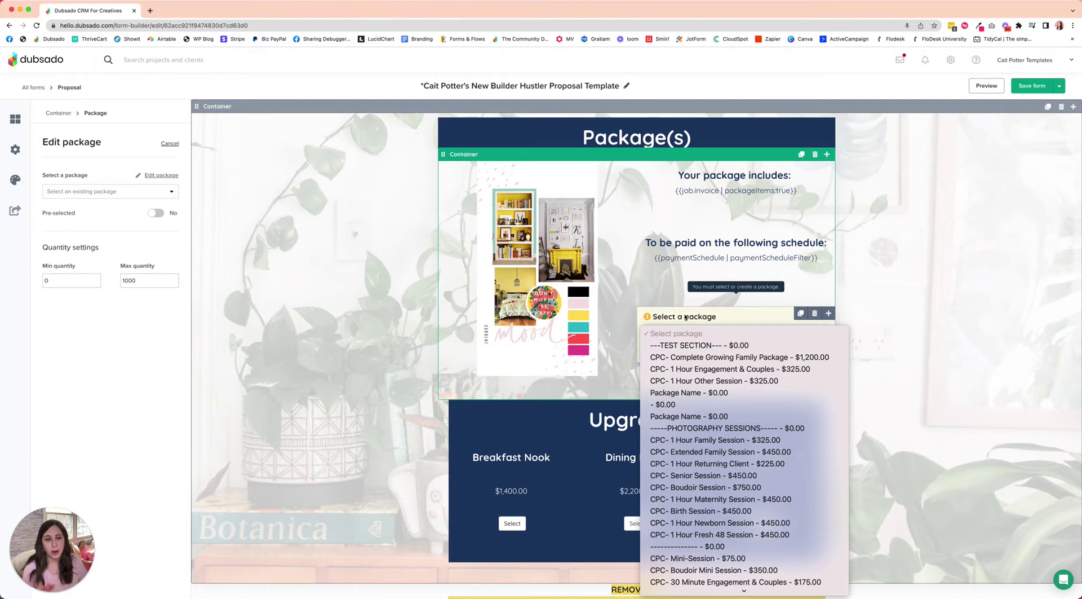
click(684, 333)
click(704, 350)
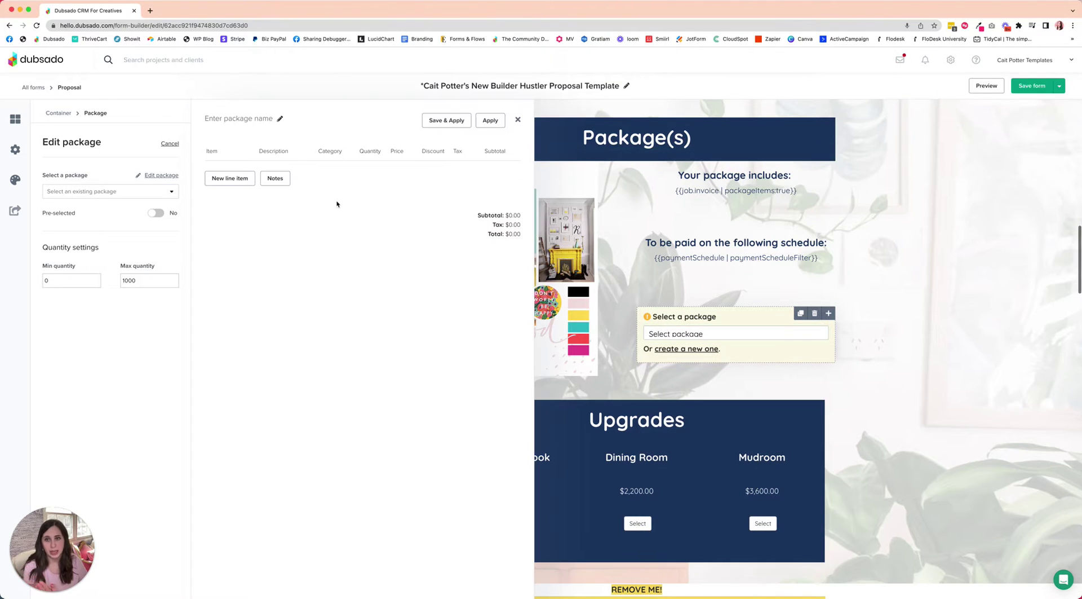
- Create a pre-selected 'Thank you!' package with one $0 'Thank you!' line item and apply it
click(220, 118)
text(Thank you!)
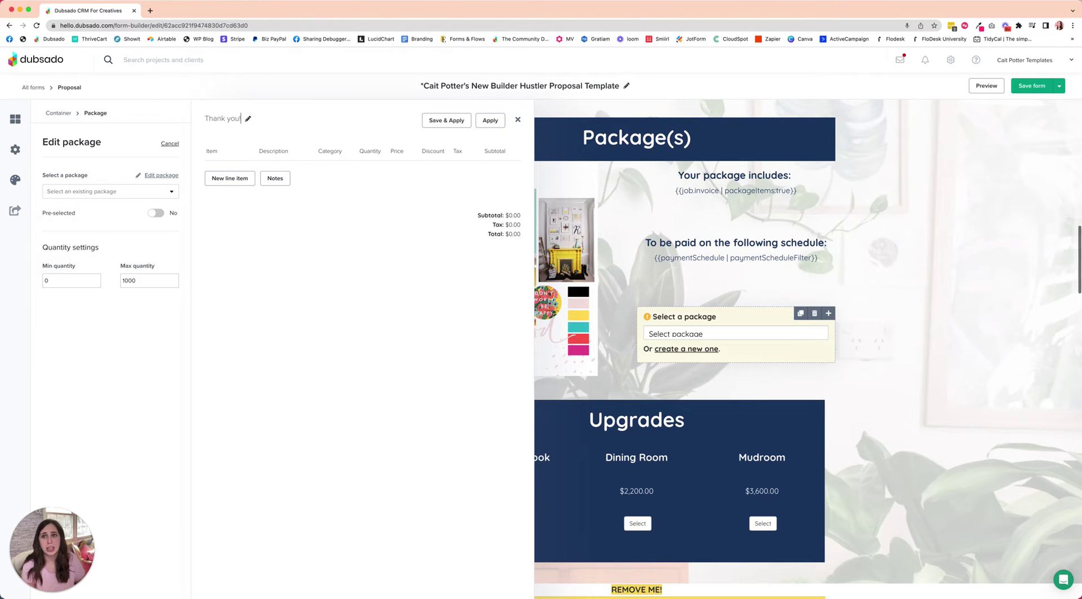
click(229, 178)
text(Thank you!)
click(299, 245)
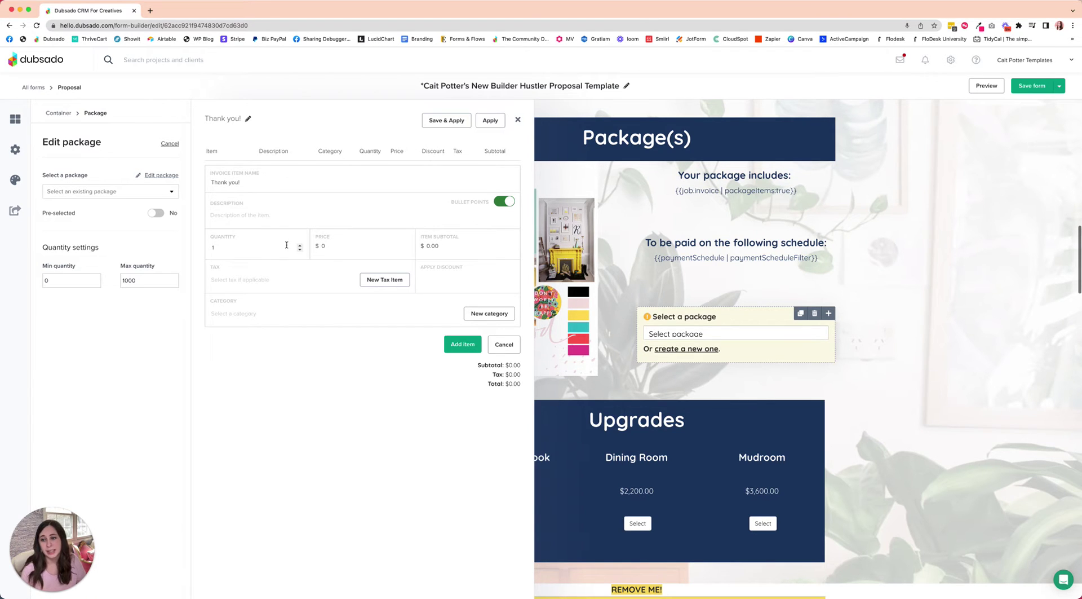
click(463, 345)
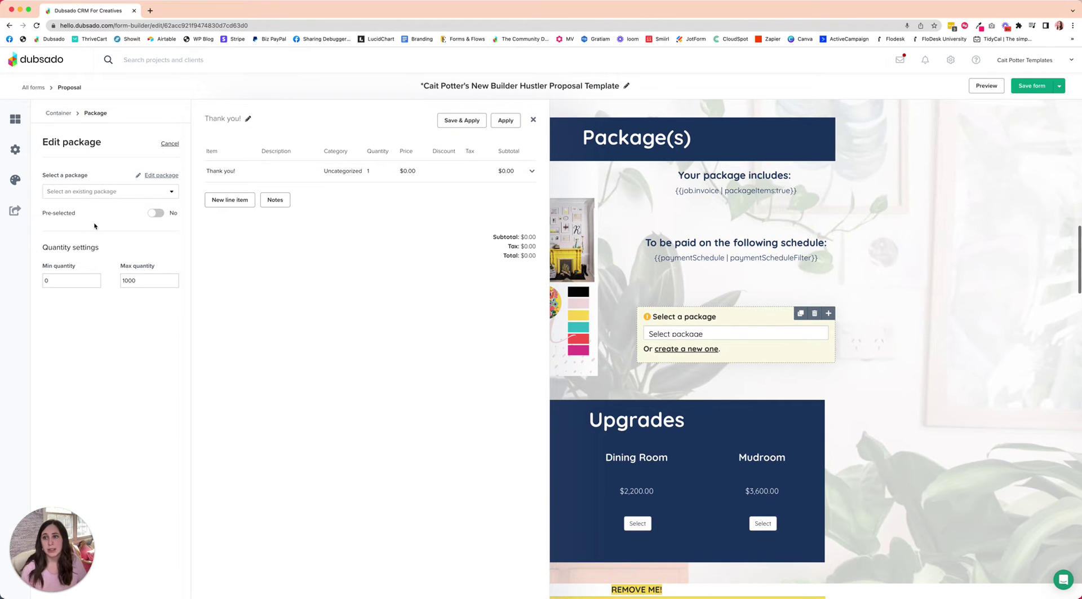
click(158, 213)
click(462, 120)
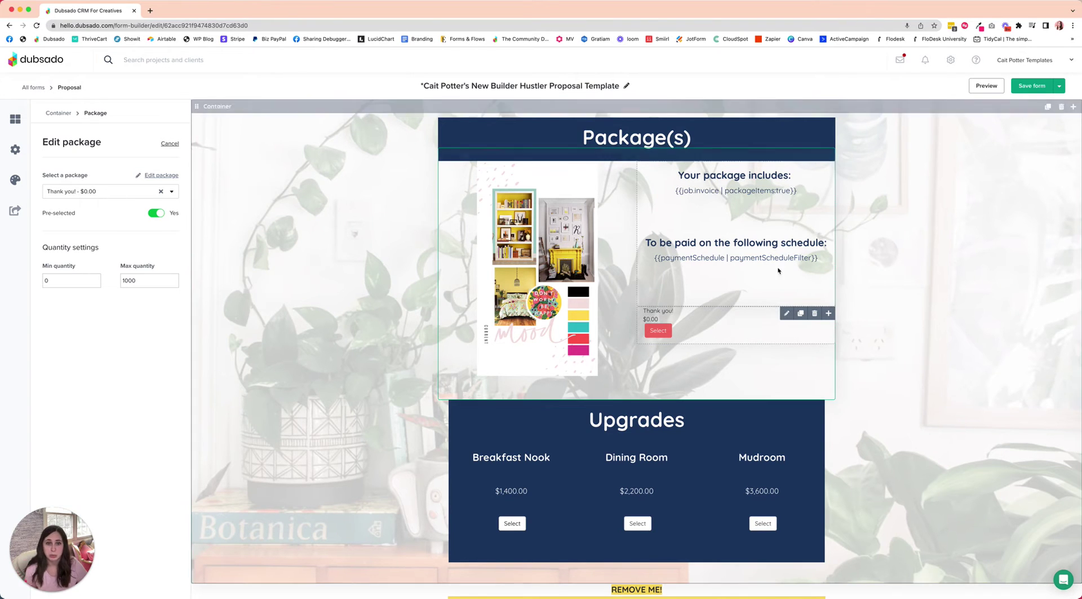
- Delete the Thank you! block's name, price and Select button text, leaving it blank
click(787, 313)
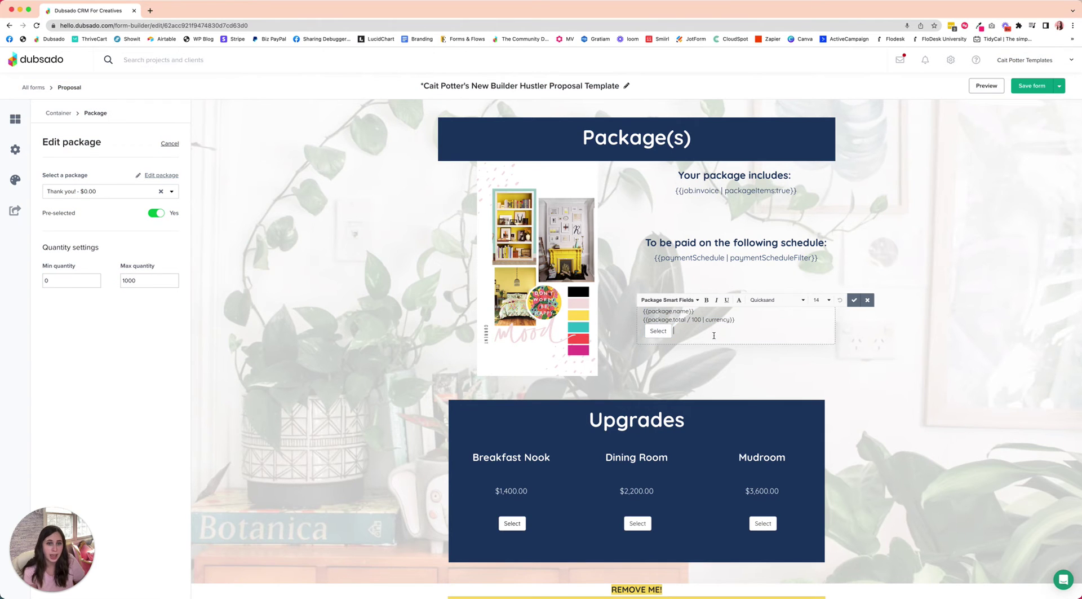
key(super+a)
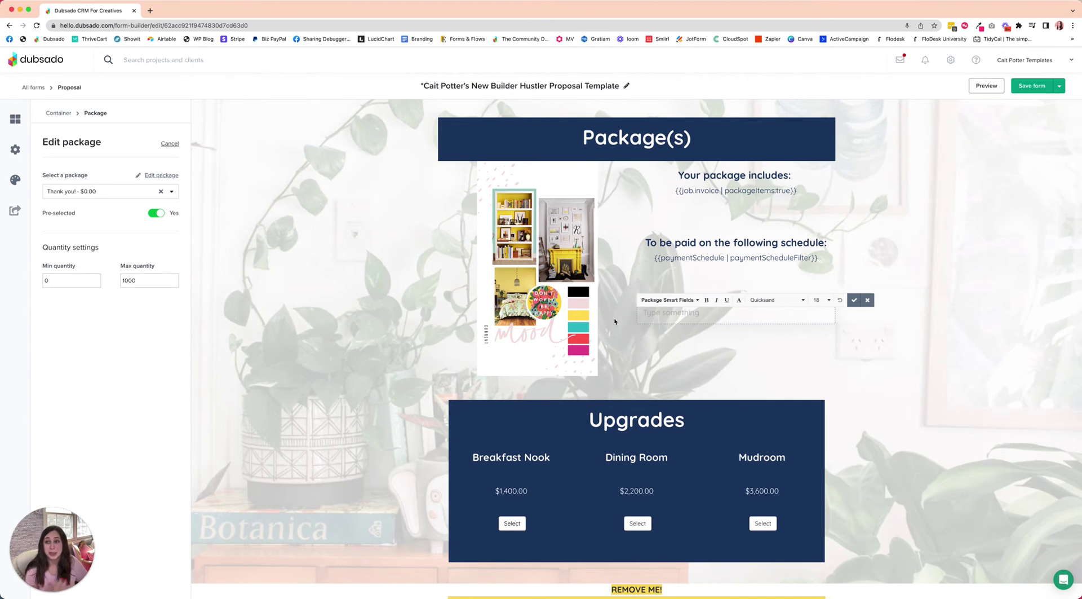
click(854, 300)
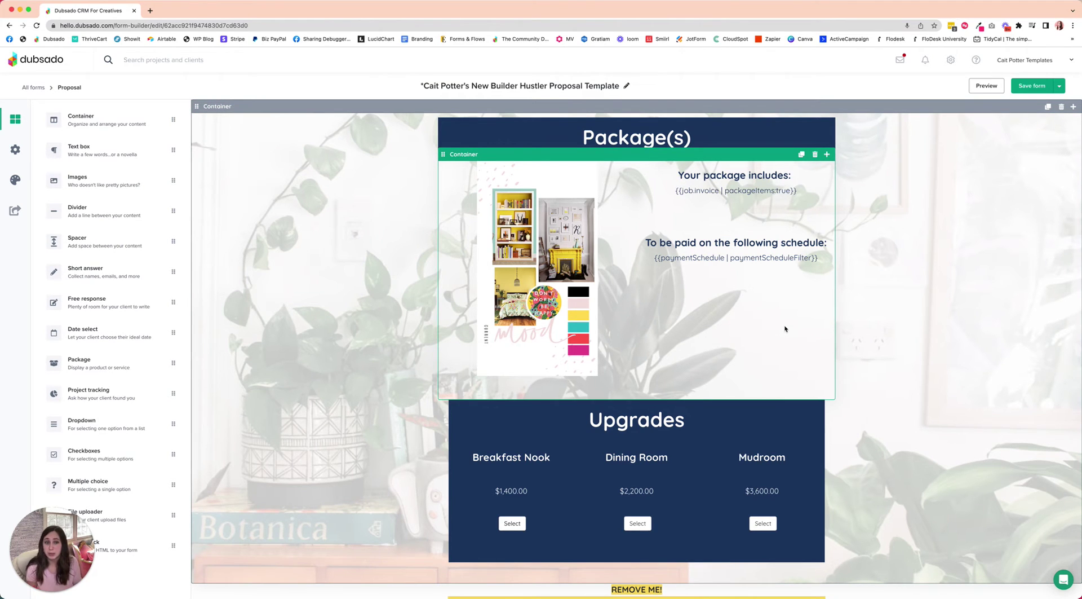
- Verify the hidden block still uses the pre-selected Thank you! $0.00 package, then show the save options
click(769, 313)
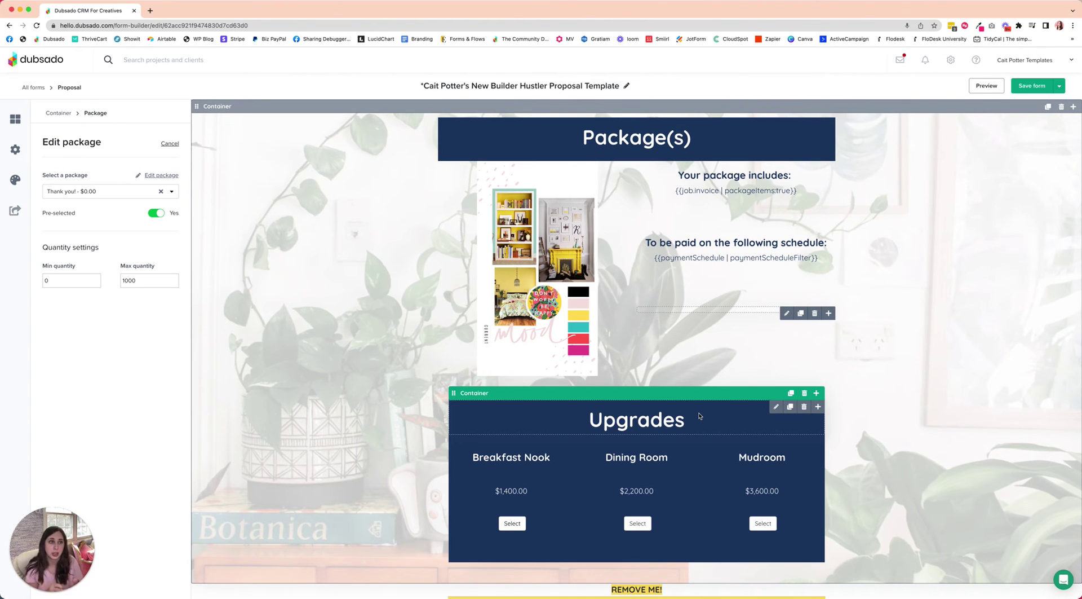
click(1059, 89)
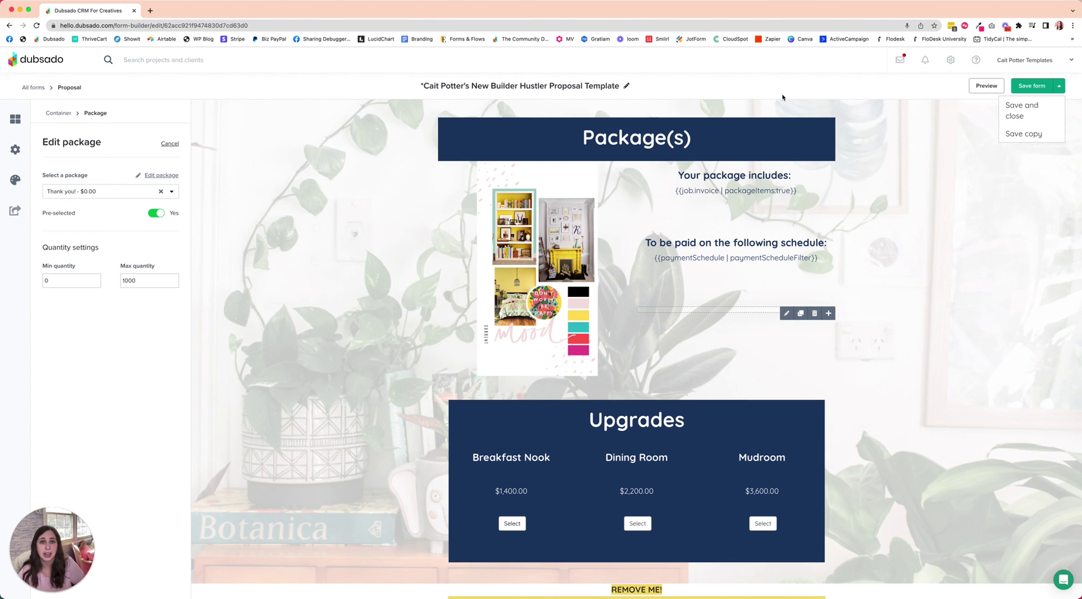
- Preview the form and scroll through Package(s) to confirm no Thank you! package appears
click(986, 86)
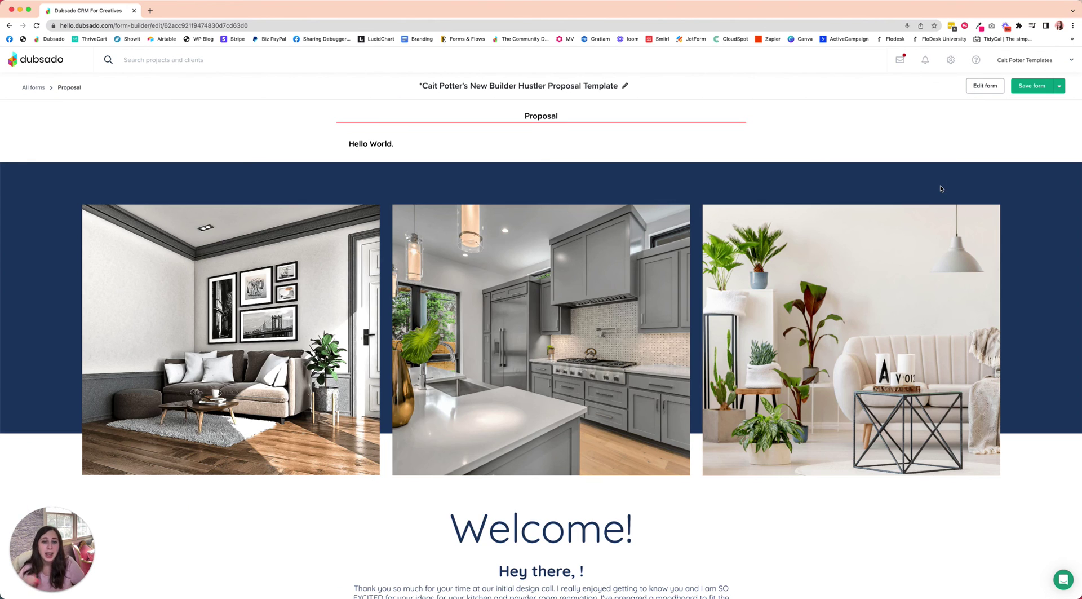
scroll(940, 189, down, 15)
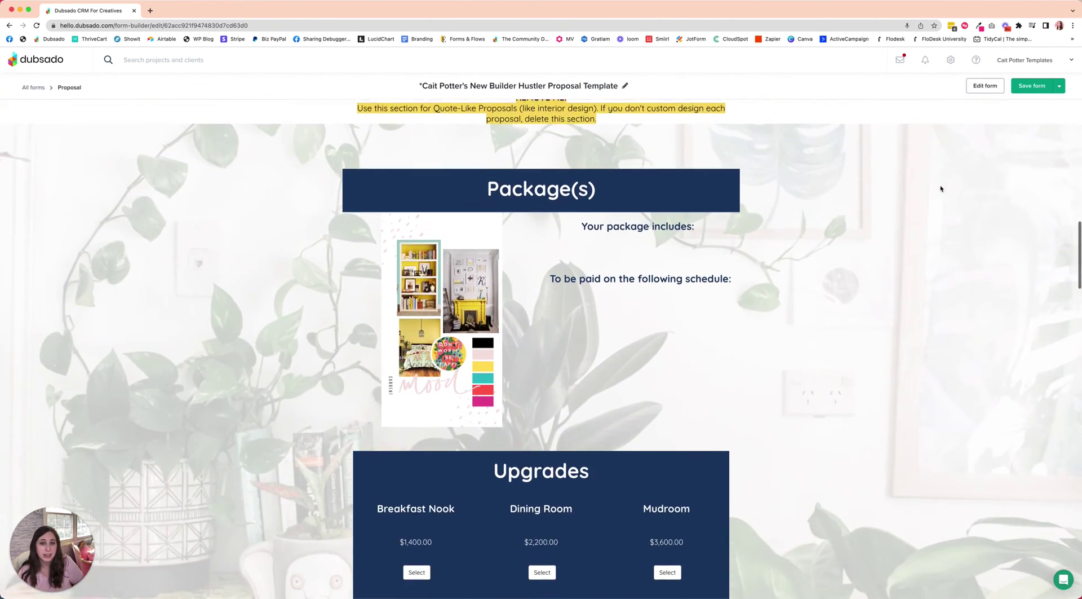
scroll(940, 188, down, 1)
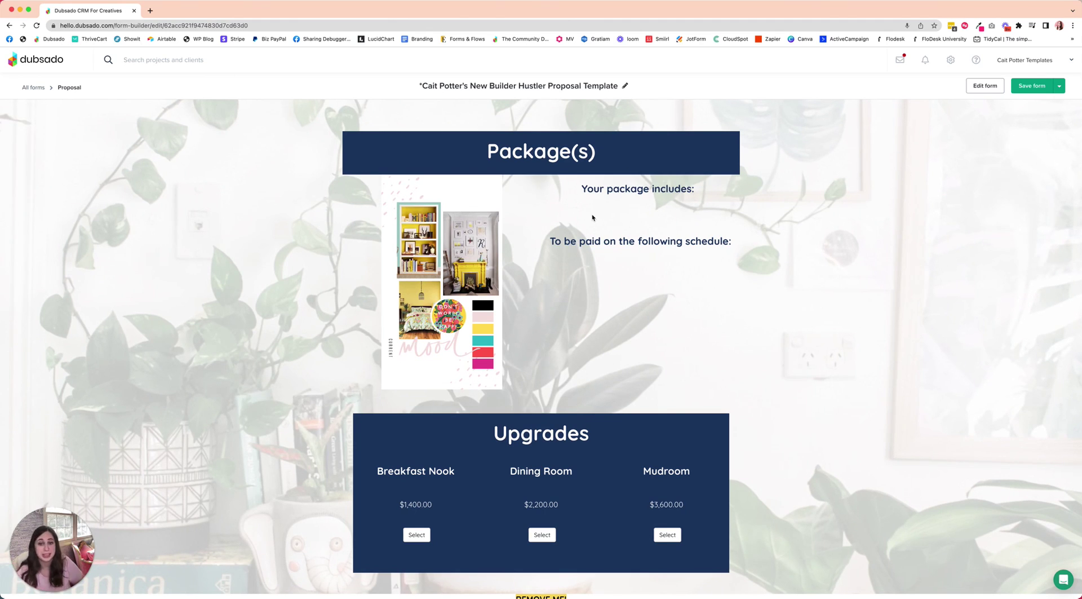
scroll(592, 217, down, 15)
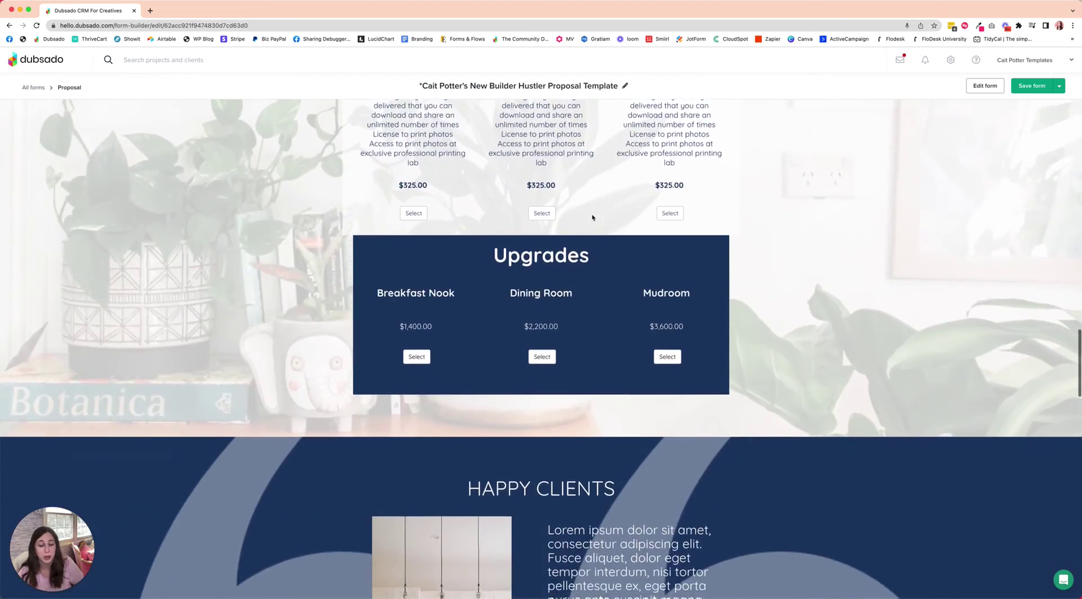
scroll(593, 217, down, 20)
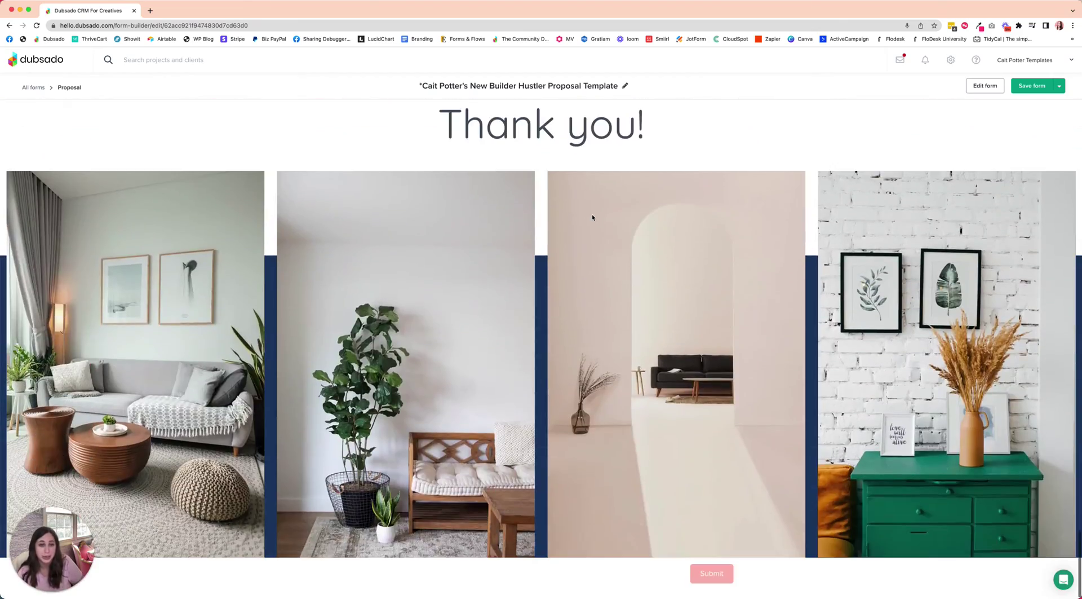
scroll(592, 218, up, 20)
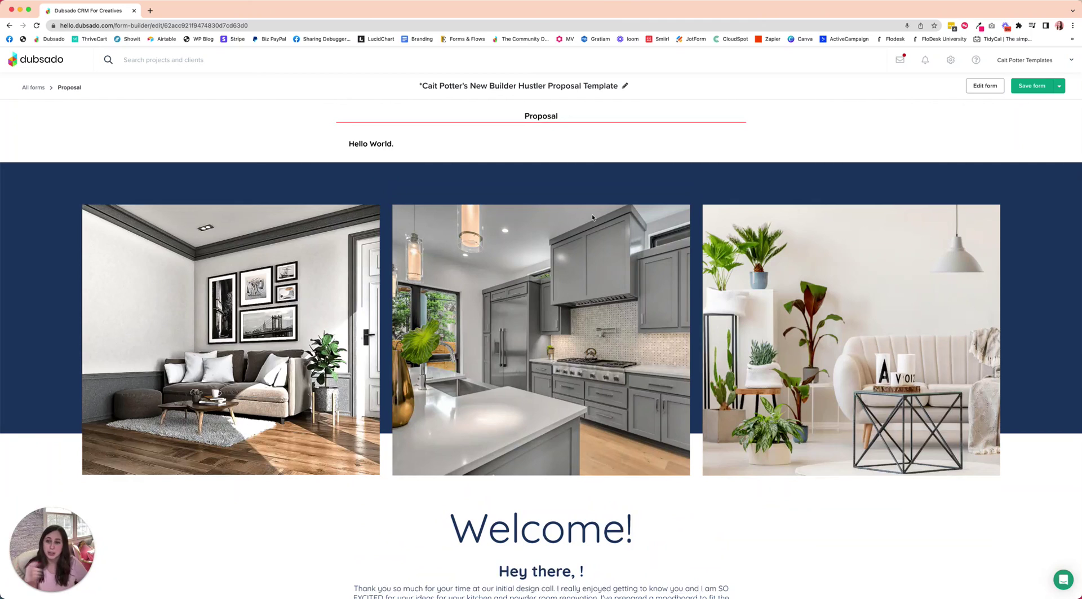